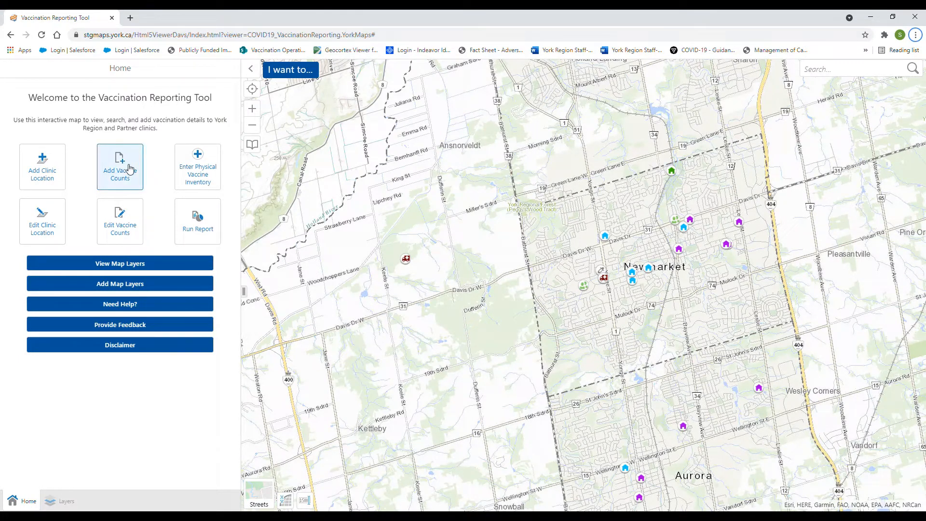
Open the Add Vaccine Counts tool from the Home panel.
left_click(129, 169)
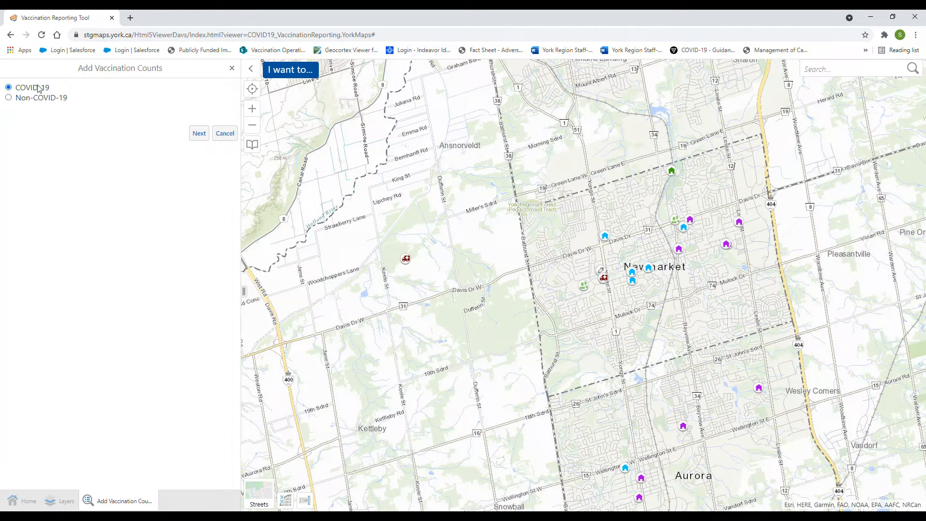
Choose Non-COVID-19 vaccinations and select RAY TWINNEY RECREATION COMPLEX as the clinic location.
left_click(9, 98)
left_click(200, 139)
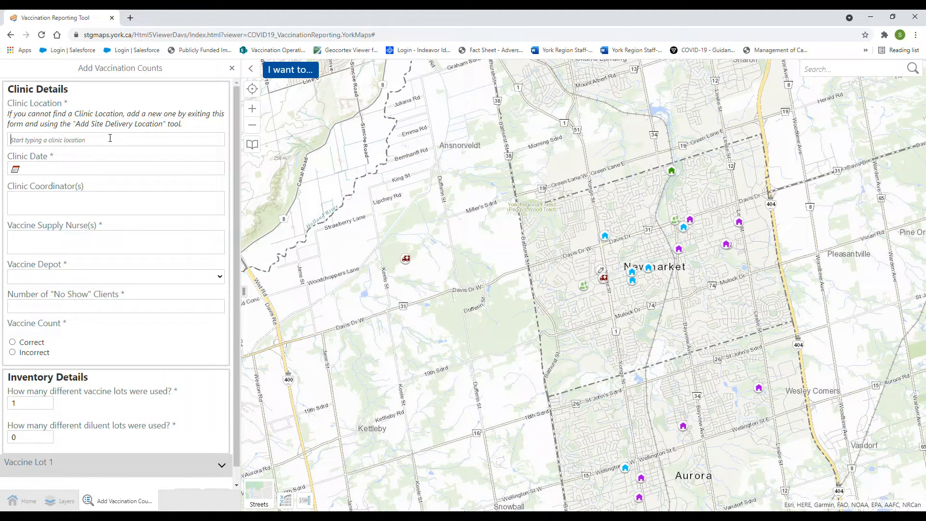
type("ray")
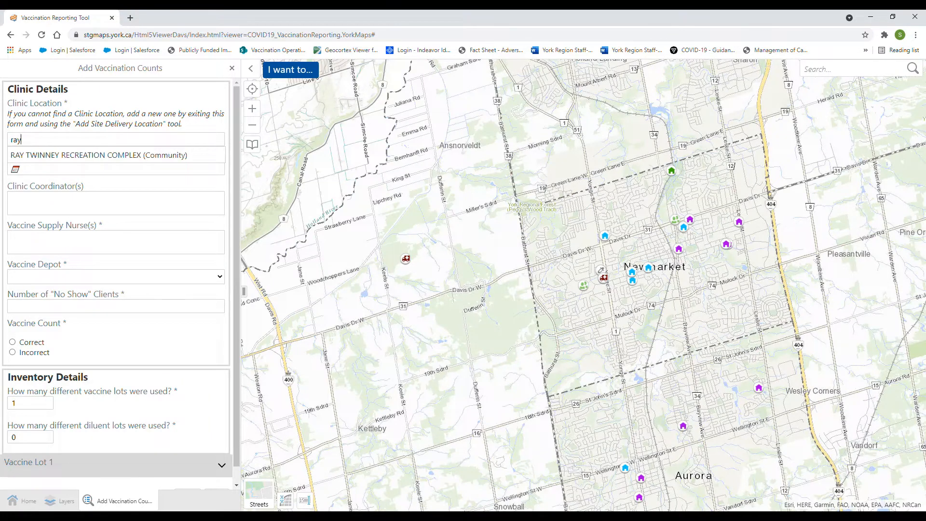
left_click(91, 155)
Set the clinic date to Nov 10, 2021 and enter the clinic coordinator's name.
left_click(87, 171)
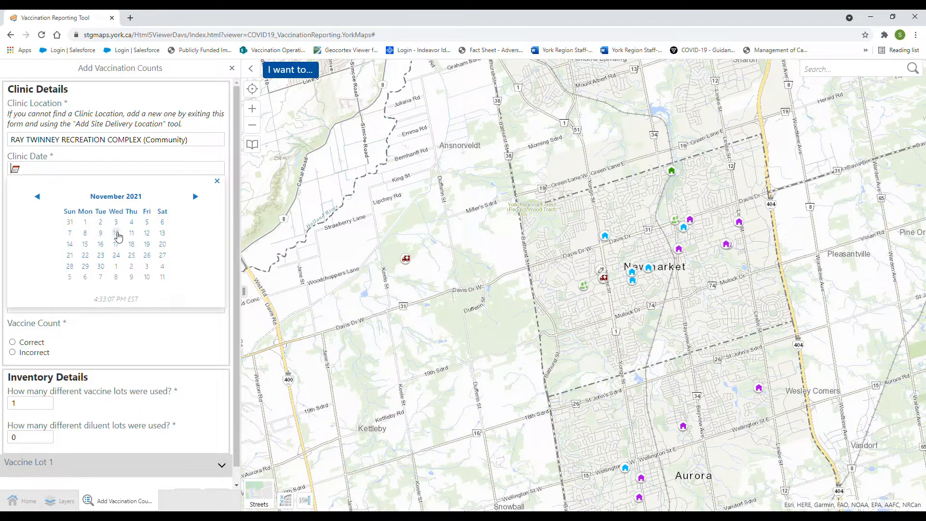
left_click(116, 234)
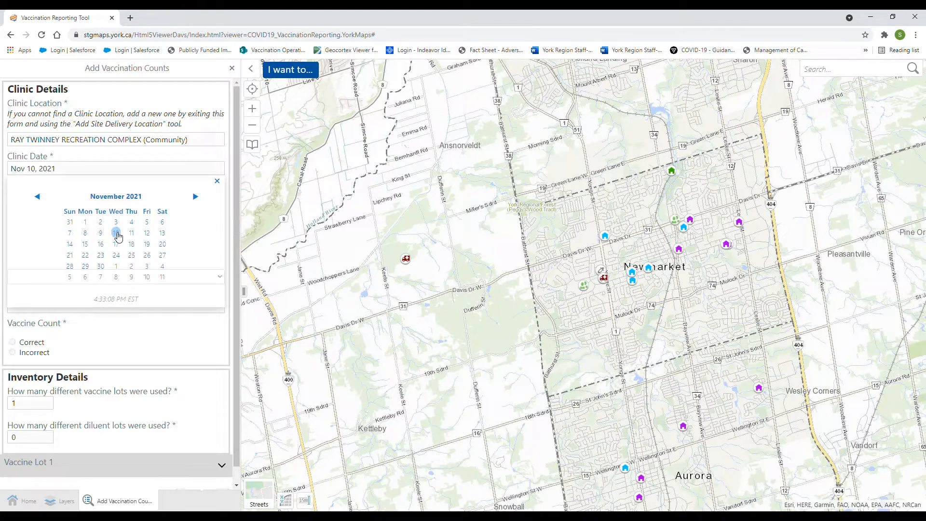
left_click(219, 182)
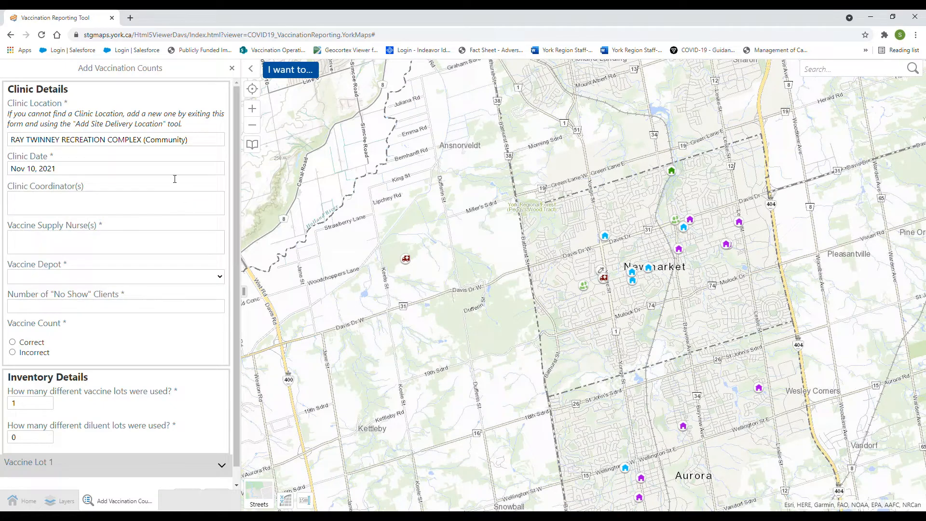
Enter the vaccine supply nurse's name, choose the Annex depot, and record 0 no-show clients.
left_click(57, 252)
left_click(44, 299)
type("0")
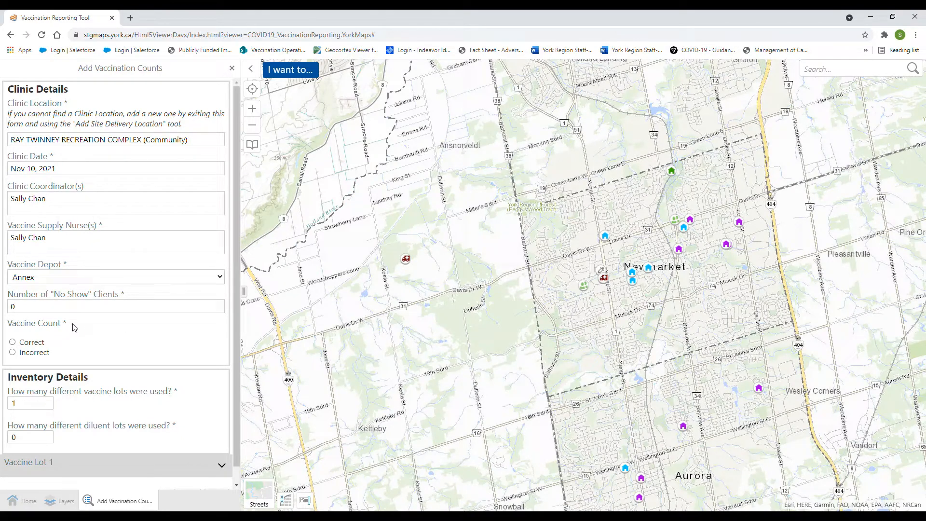
Mark the vaccine count as Incorrect and enter the notified supervisor's name.
left_click(12, 343)
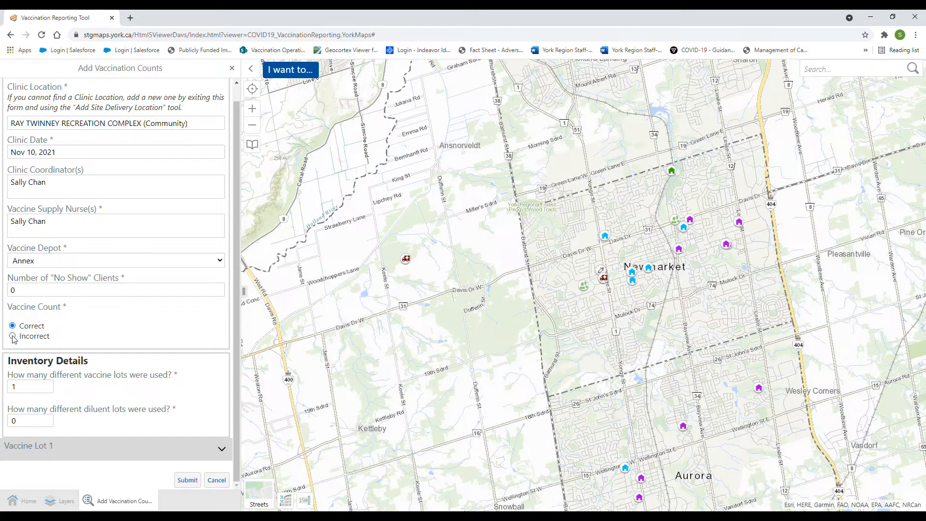
left_click(13, 337)
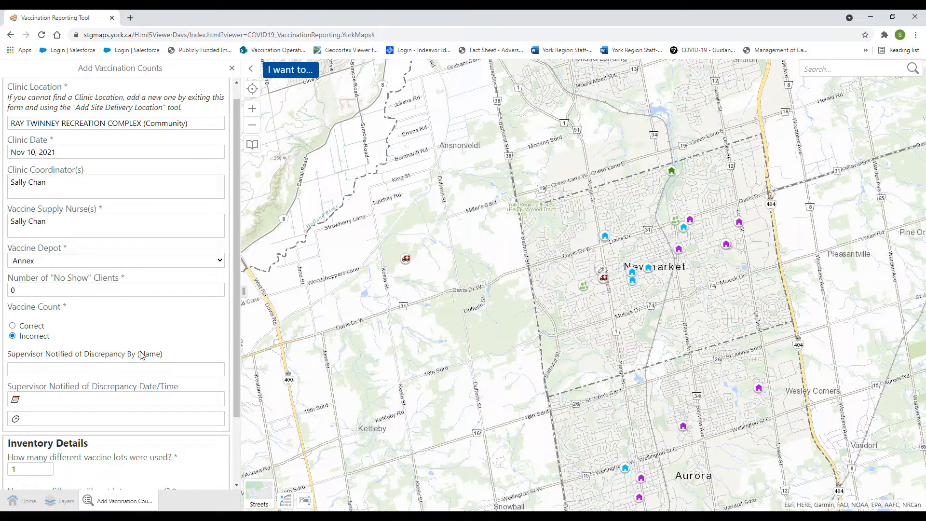
Set the discrepancy notification date to Nov 10, 2021.
left_click(110, 401)
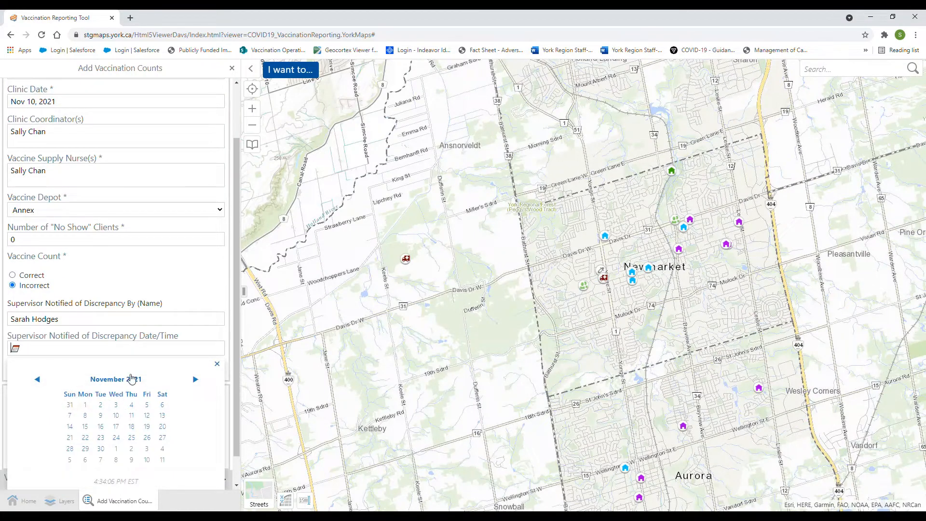
left_click(121, 417)
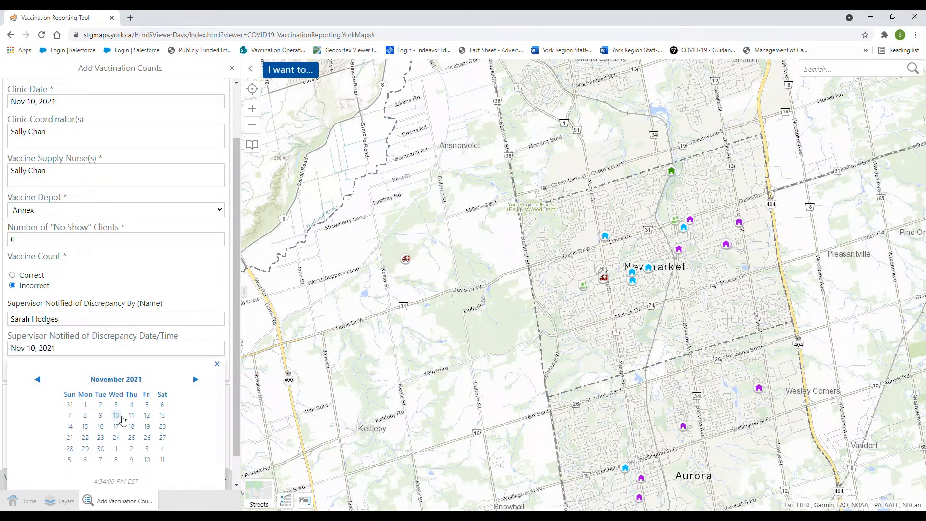
left_click(217, 363)
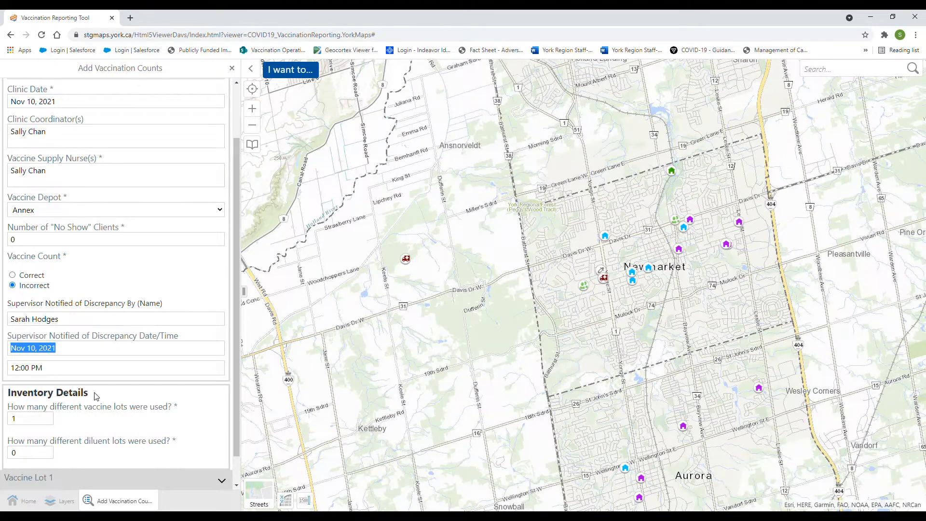
scroll(96, 395, "down", 1)
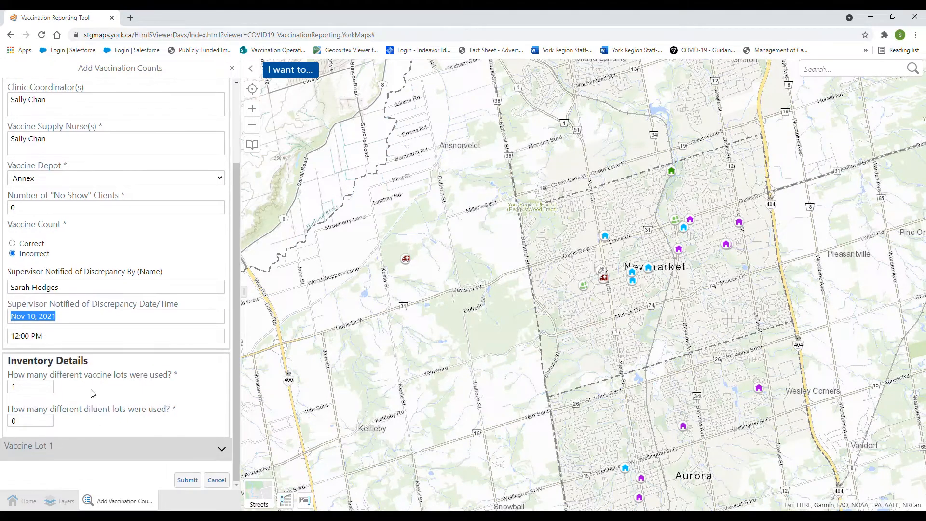
left_click(39, 395)
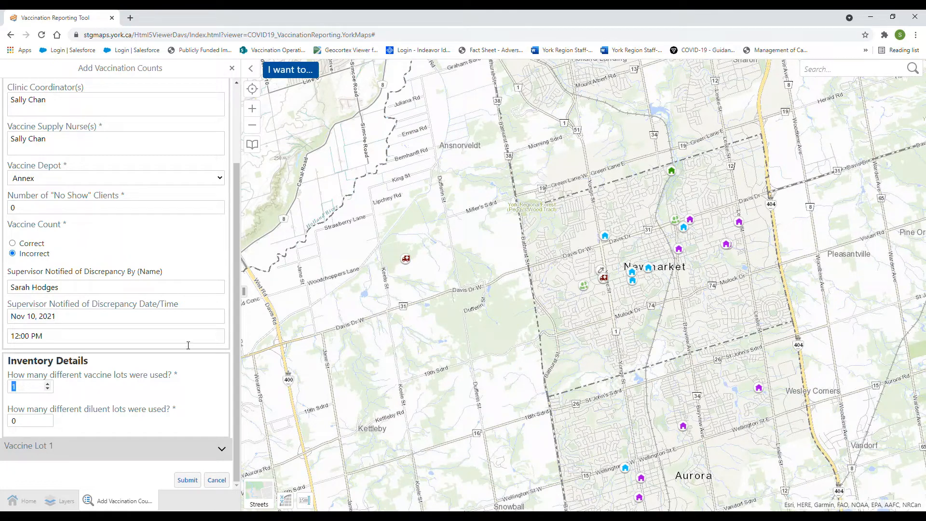
Report 3 vaccine lots and 1 diluent lot, then expand Vaccine Lot 1.
type("3")
left_click(166, 375)
scroll(166, 375, "down", 1)
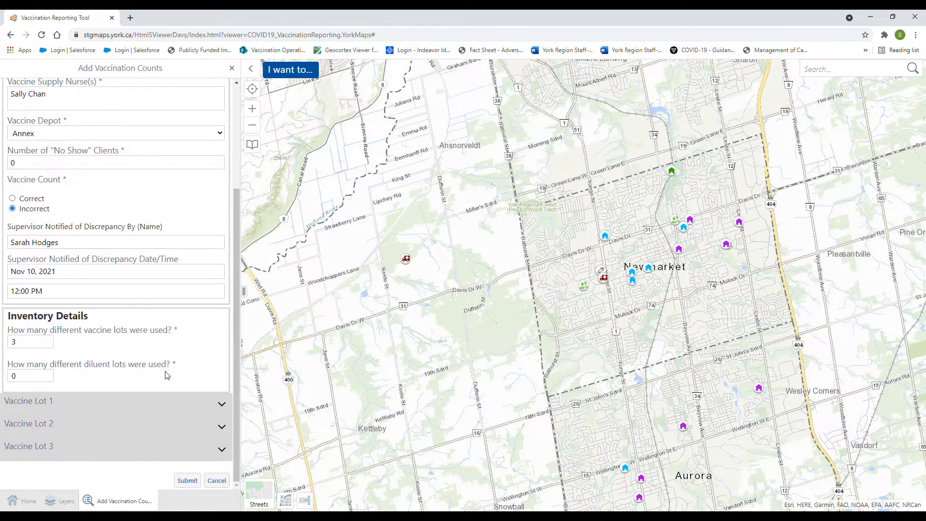
double_click(40, 376)
type("1")
left_click(124, 366)
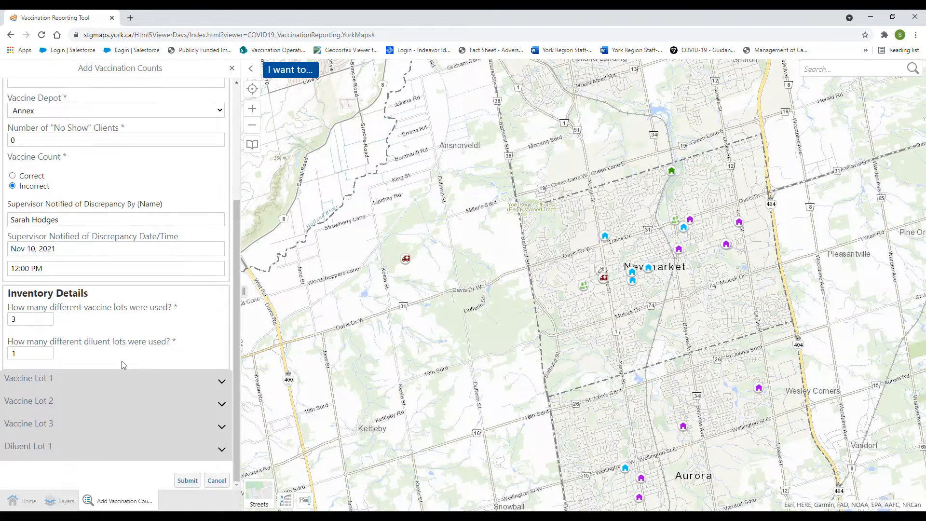
left_click(144, 388)
scroll(96, 328, "down", 3)
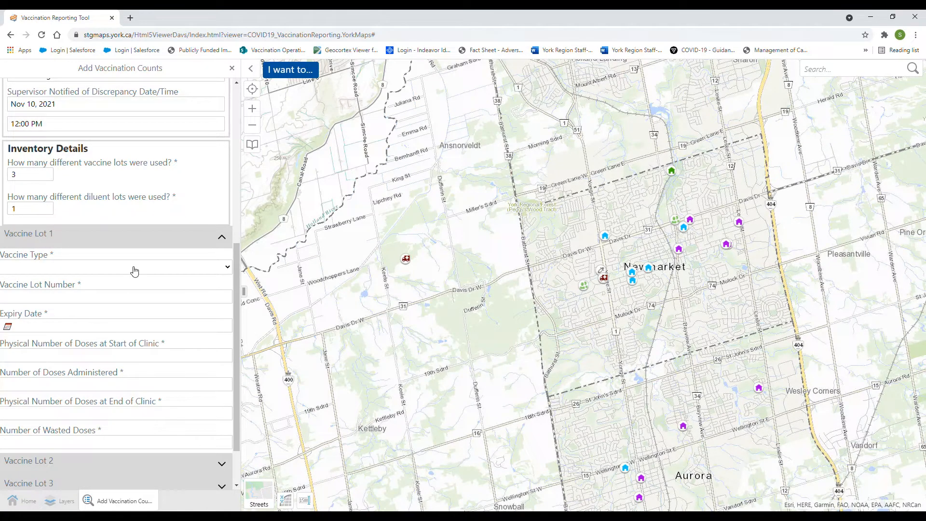
Set Vaccine Lot 1 to Gardasil9, lot 12334, expiring Jan 21, 2022.
left_click(100, 292)
type("12334")
left_click(133, 326)
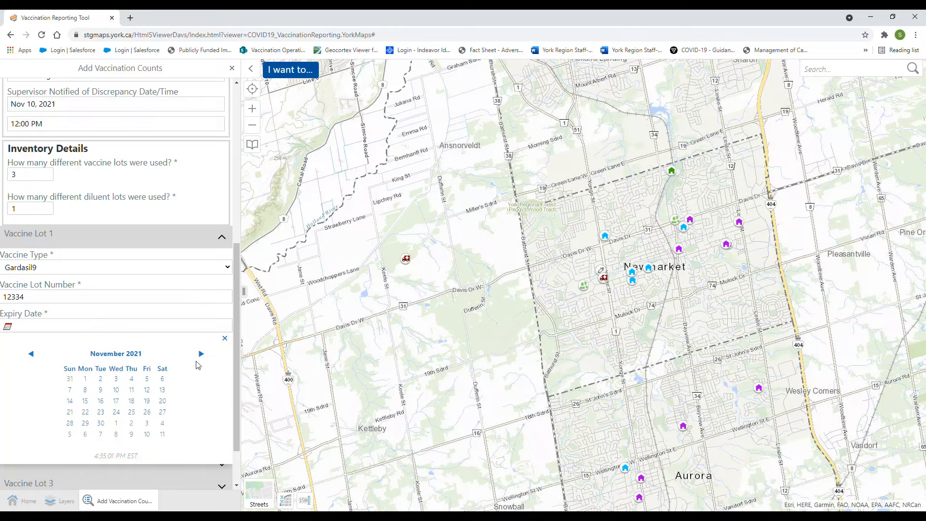
left_click(37, 357)
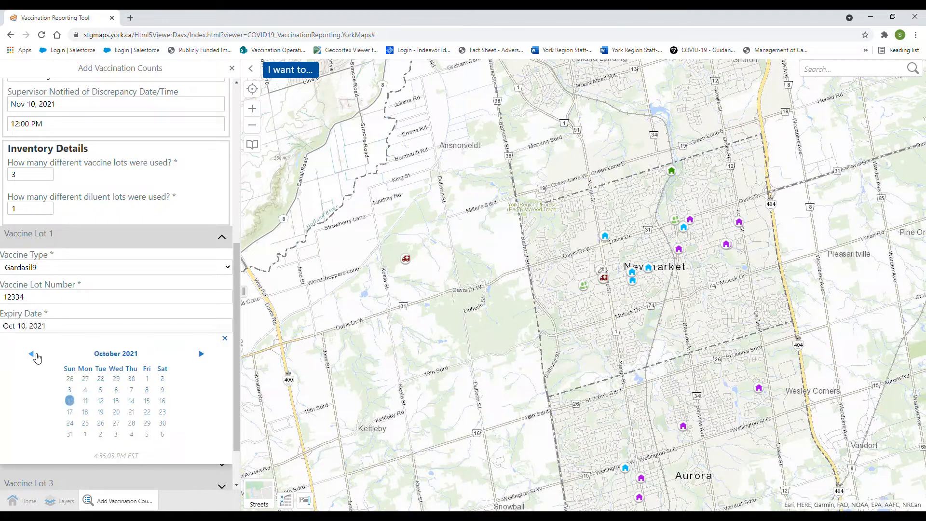
left_click(37, 357)
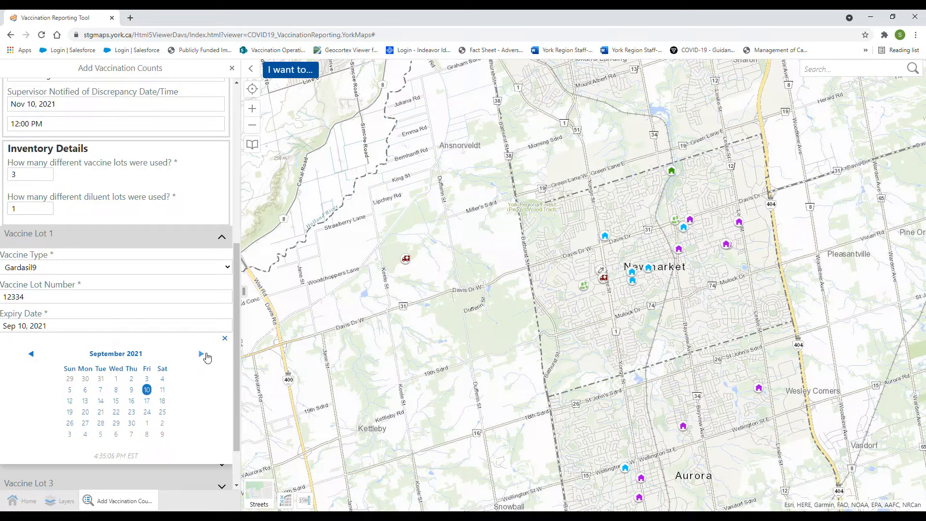
left_click(201, 353)
left_click(201, 354)
left_click(201, 353)
left_click(201, 354)
left_click(149, 413)
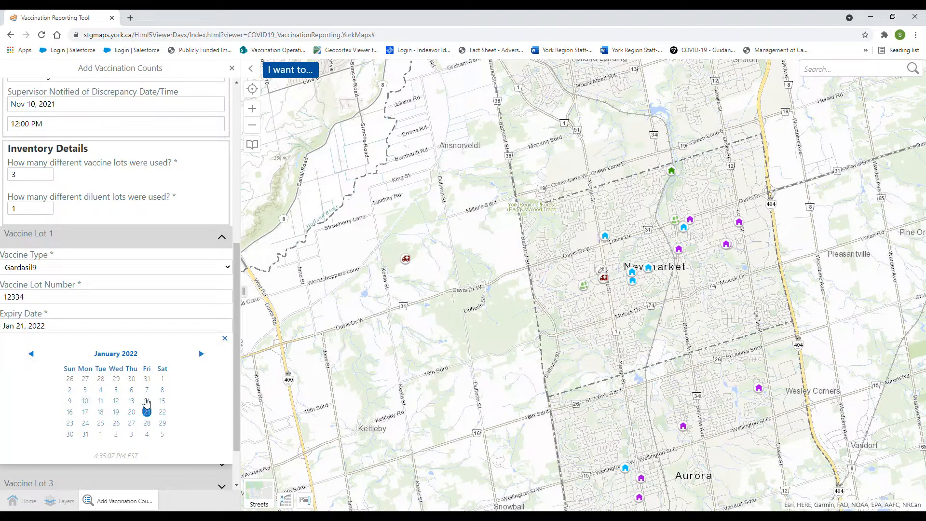
left_click(225, 339)
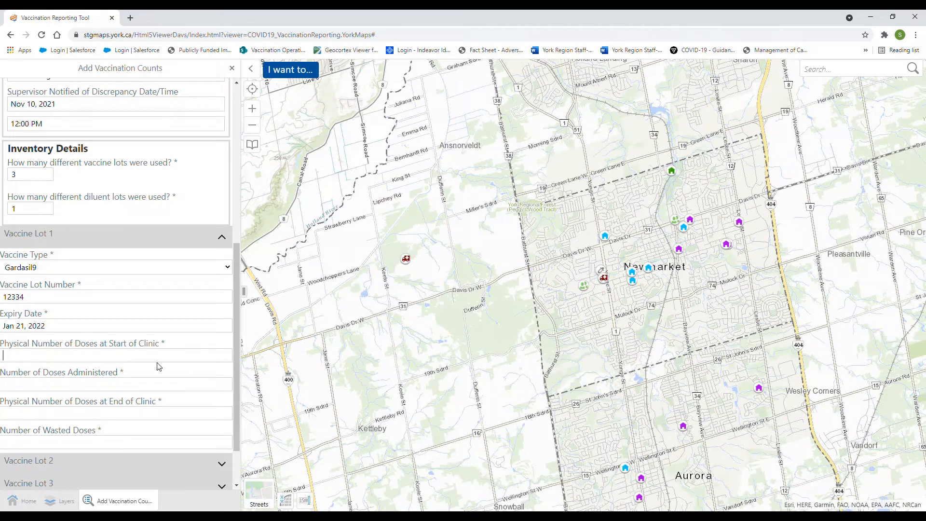
Enter Lot 1 doses: 50 at start, 25 administered, 25 at end, 0 wasted.
type("50")
left_click(52, 384)
type("25")
left_click(123, 411)
type("25")
scroll(113, 387, "down", 1)
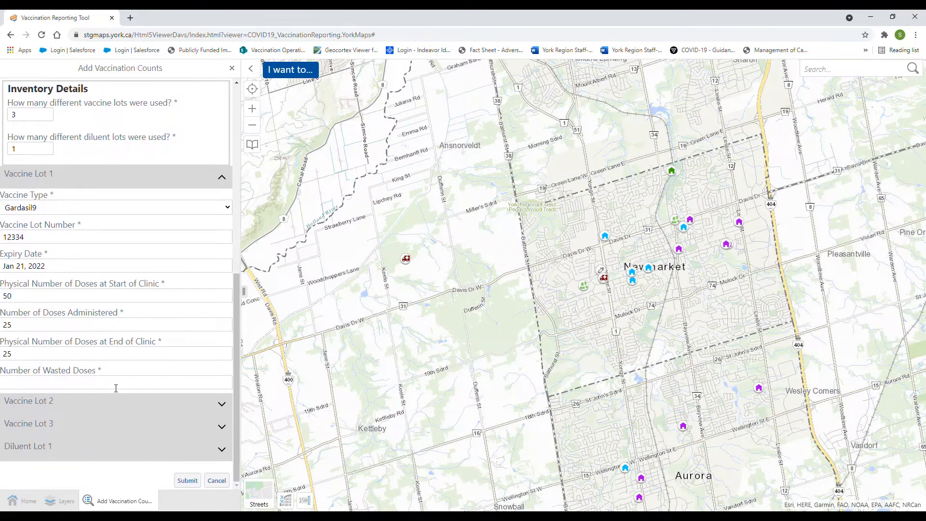
left_click(116, 388)
type("0")
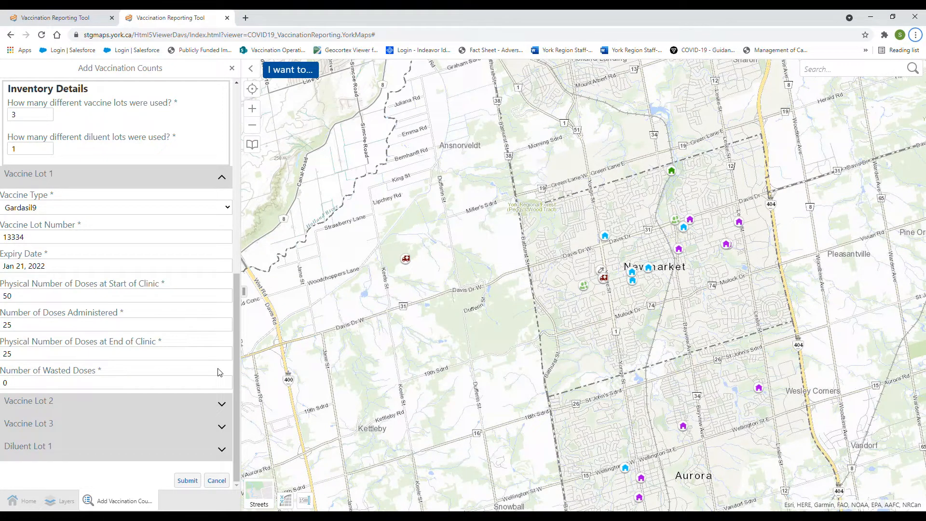
Expand Vaccine Lot 2 and set it to Engerix HB, lot 12345, expiring Dec 24, 2021.
left_click(222, 405)
scroll(144, 374, "down", 4)
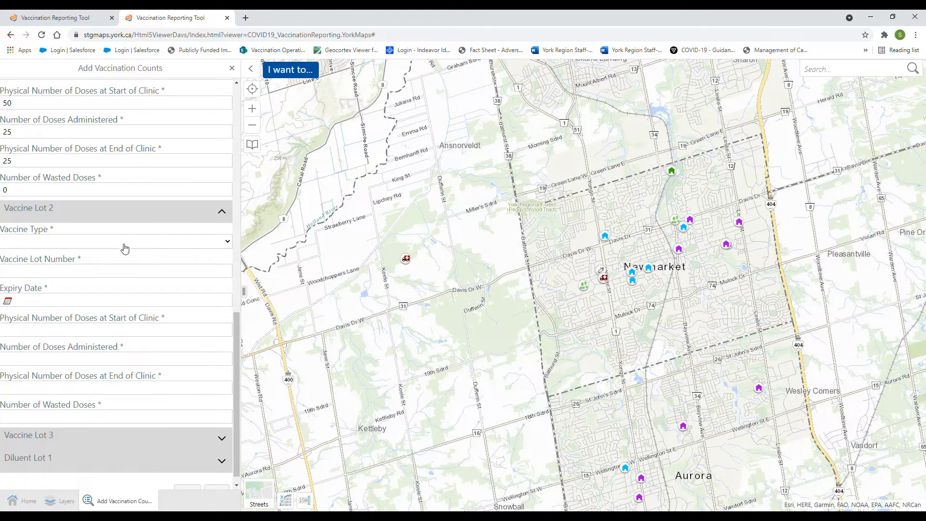
left_click(42, 288)
left_click(90, 274)
type("12345")
left_click(56, 301)
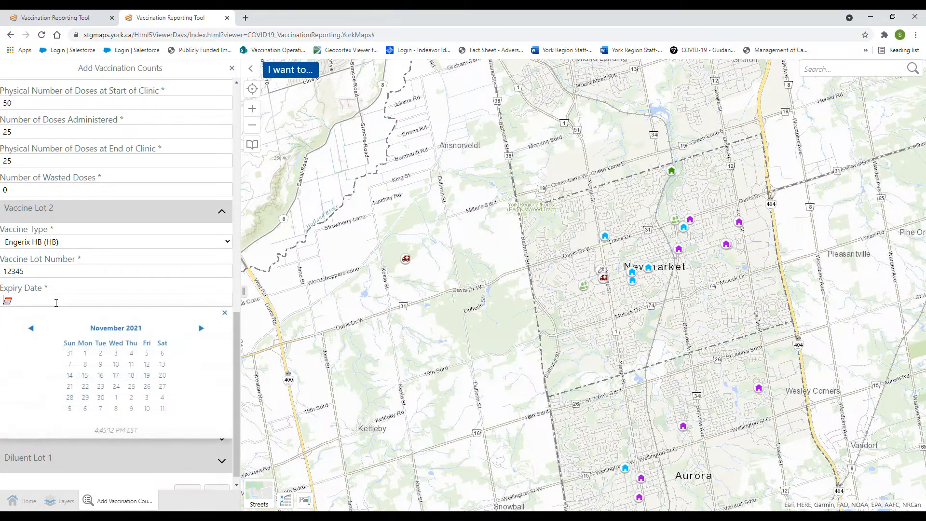
left_click(201, 329)
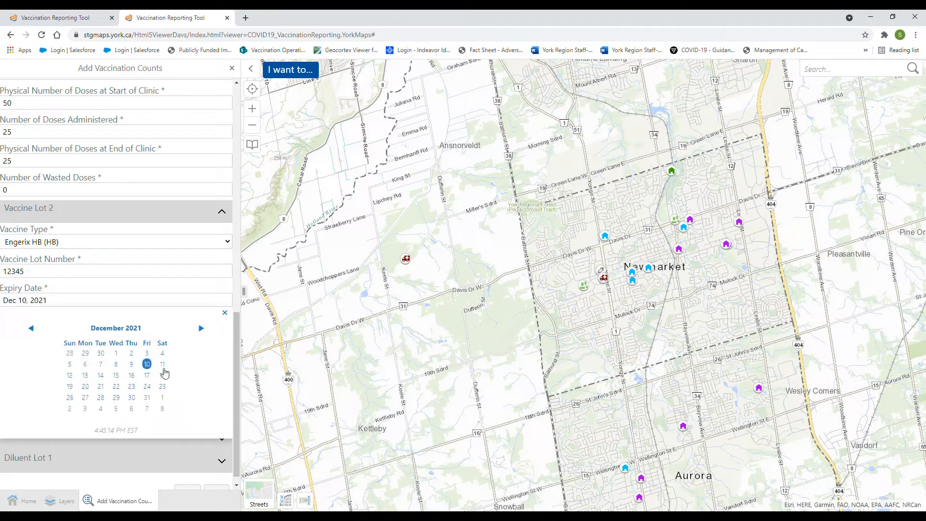
left_click(146, 386)
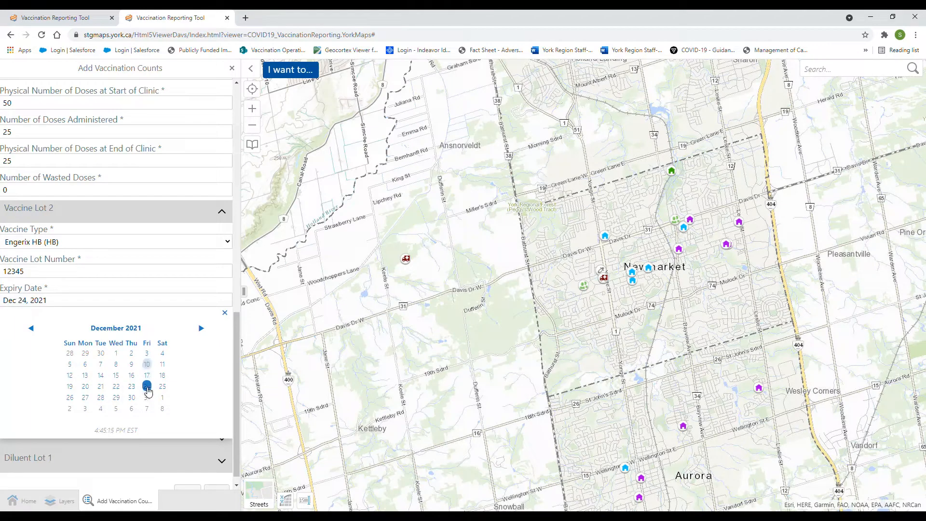
left_click(225, 313)
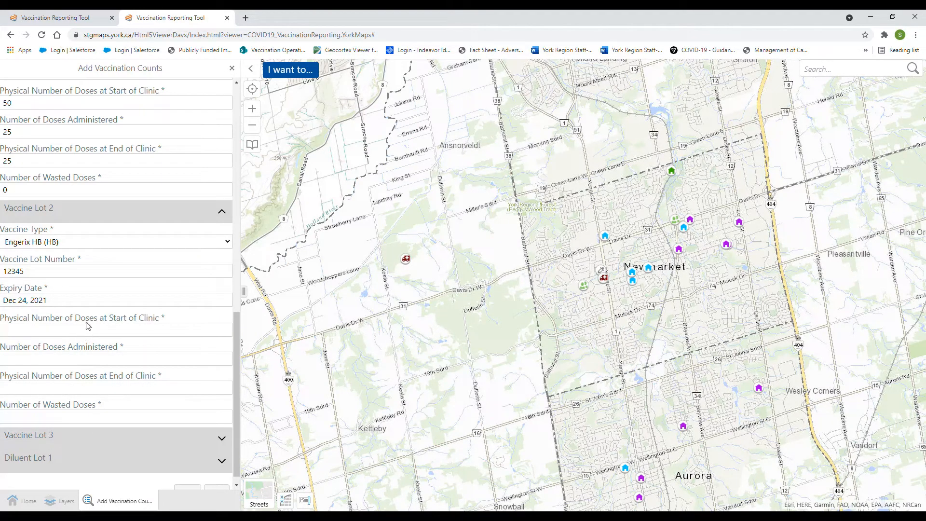
Enter Lot 2 doses 60, 53, 23 with 12 wasted because the client pulled away.
type("60")
key("Tab")
type("53")
left_click(120, 390)
type("23")
left_click(101, 416)
type("12")
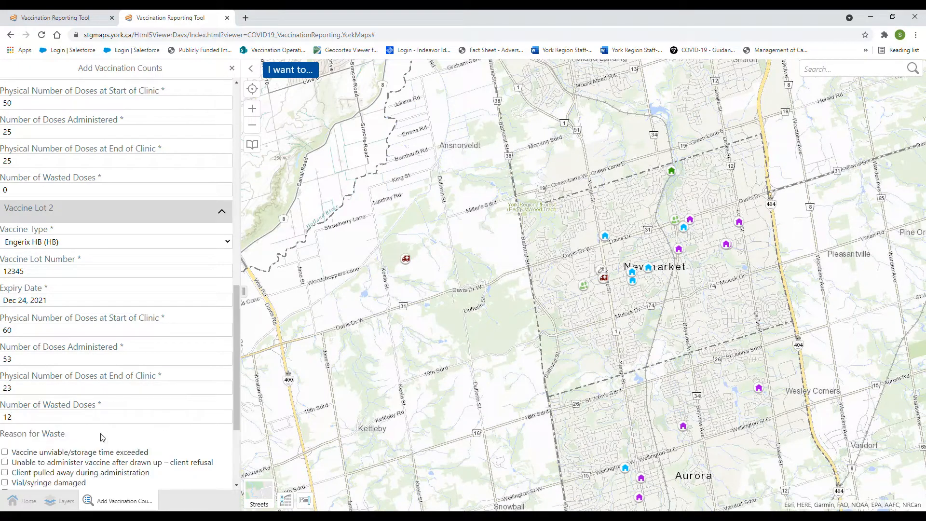
scroll(103, 437, "down", 3)
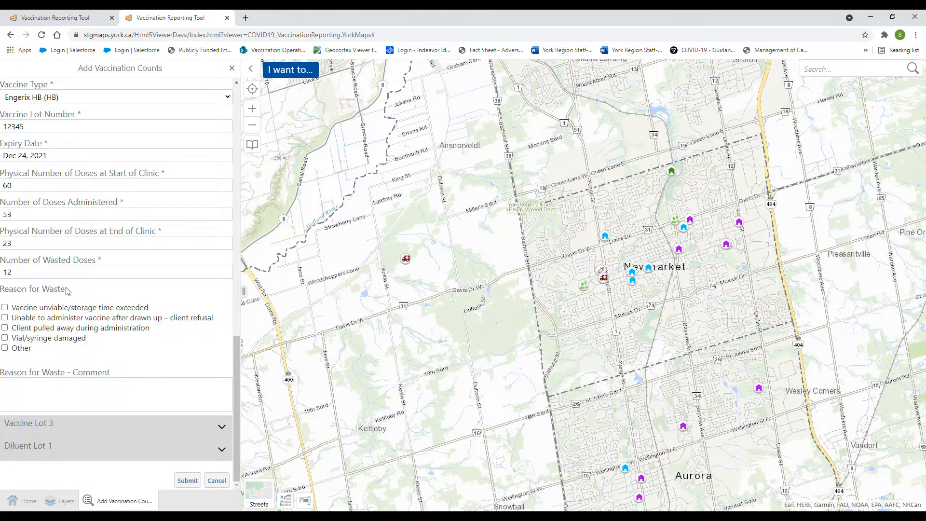
left_click(5, 328)
left_click(101, 431)
Set Vaccine Lot 3 to Nimenrix (Men C ACYW135), lot 2343243, expiring Jan 7, 2022.
scroll(42, 372, "down", 2)
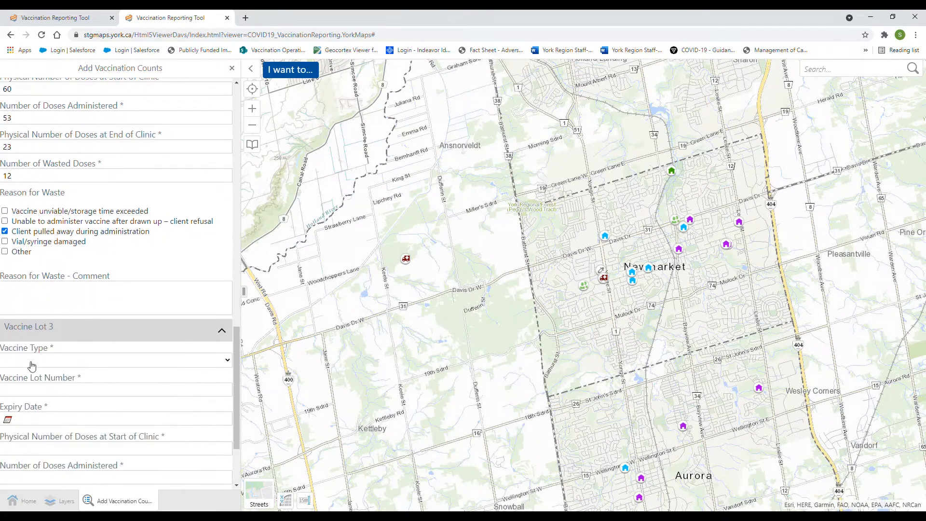
left_click(40, 365)
left_click(49, 415)
scroll(49, 407, "down", 3)
left_click(108, 287)
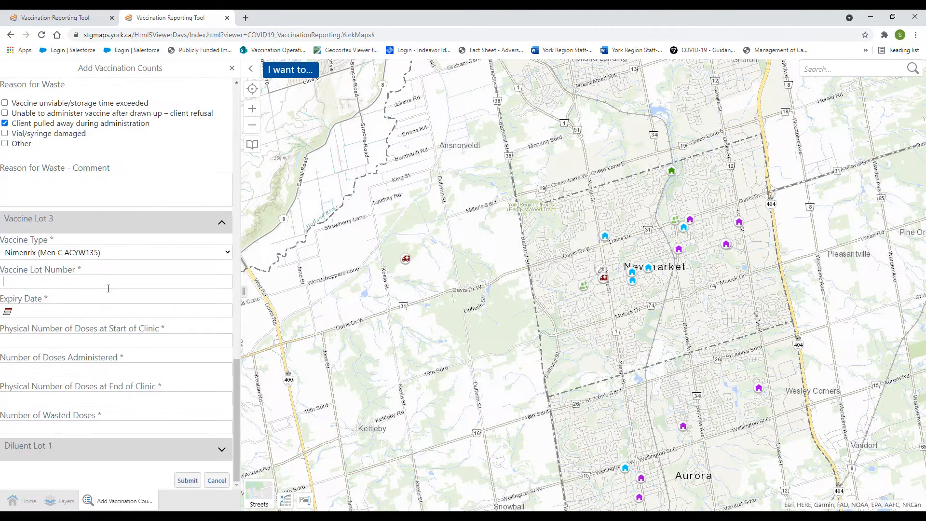
type("2343243")
left_click(93, 311)
left_click(201, 339)
left_click(201, 339)
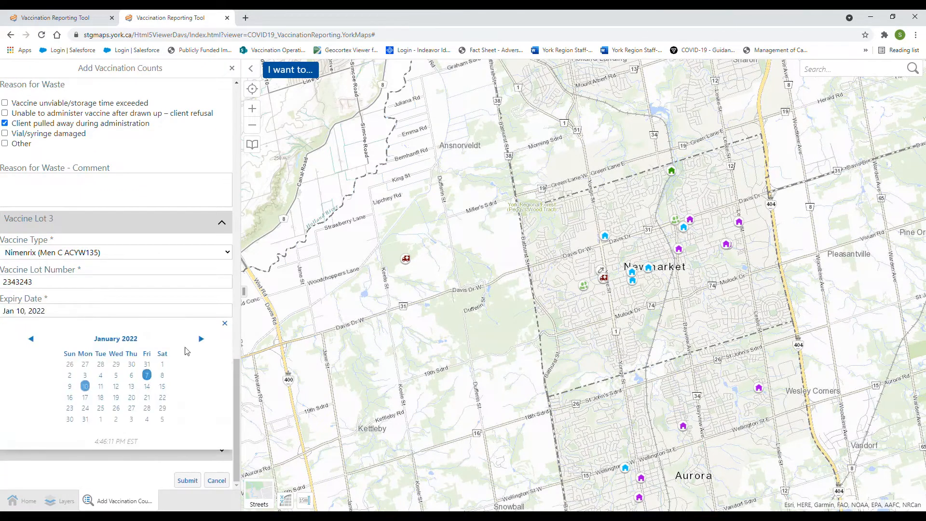
left_click(147, 375)
left_click(224, 323)
Enter Lot 3 doses: 70 at start, 10 administered, 60 at end, 0 wasted.
left_click(101, 343)
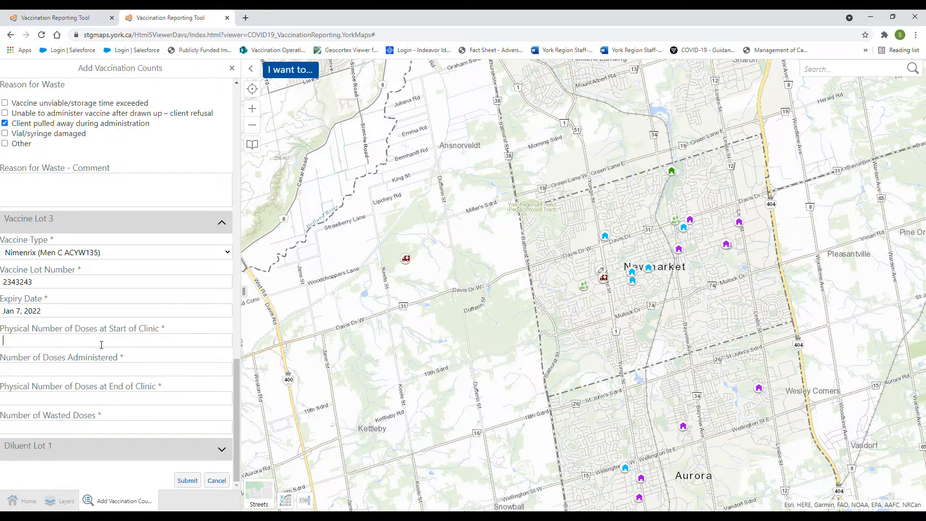
type("70")
left_click(116, 376)
type("10")
left_click(65, 401)
type("60")
left_click(66, 426)
type("0")
Make a first pass at Diluent Lot 1: lot 034234, expiry Nov 25, 2021, vial counts 43 and 241.
left_click(68, 451)
scroll(82, 375, "down", 3)
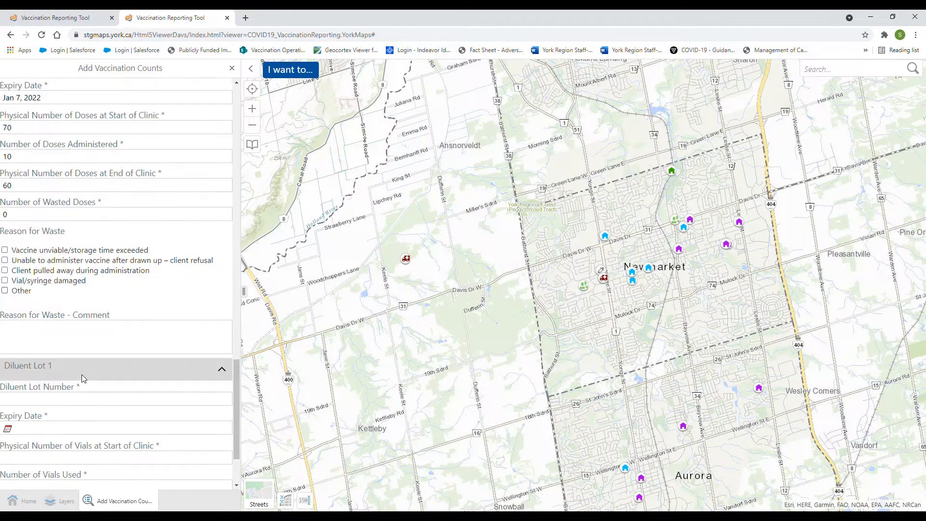
left_click(123, 330)
type("034234")
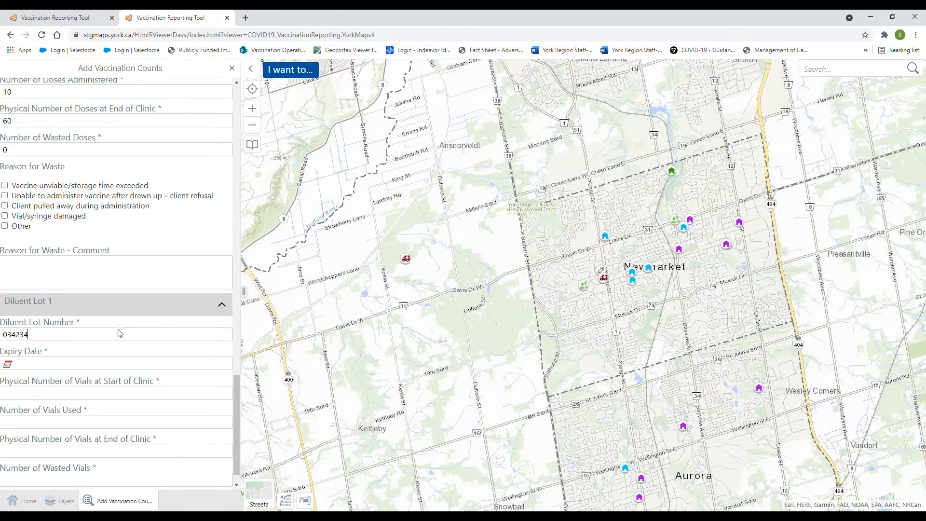
left_click(108, 365)
left_click(134, 438)
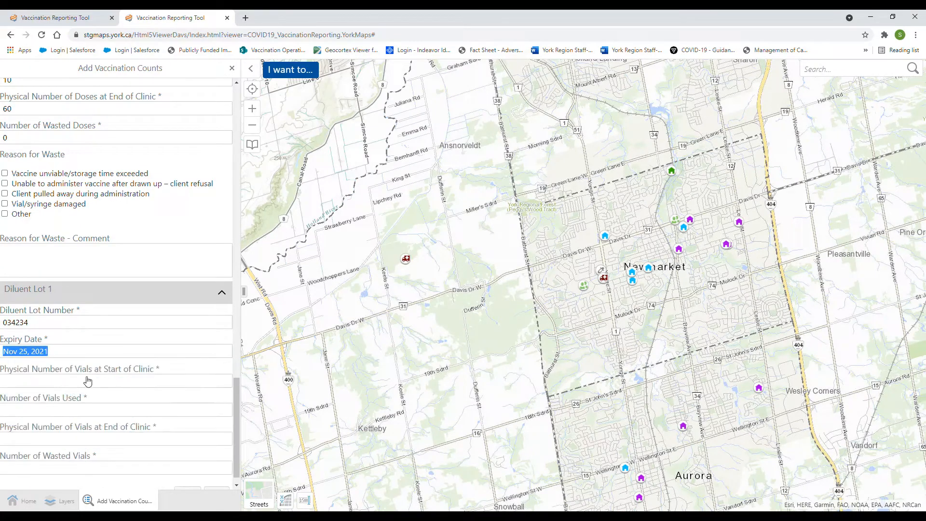
scroll(95, 377, "down", 1)
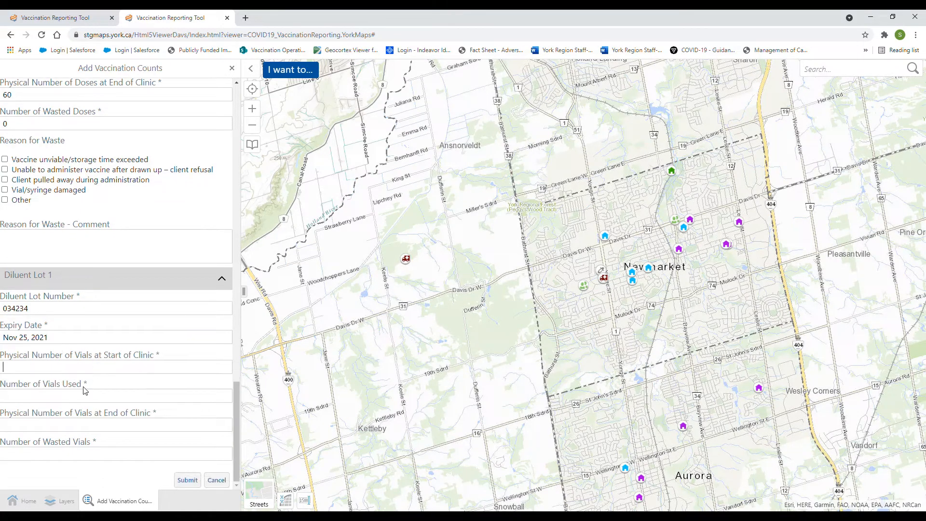
type("43")
left_click(97, 399)
type("2")
type("41")
left_click(74, 457)
type("0")
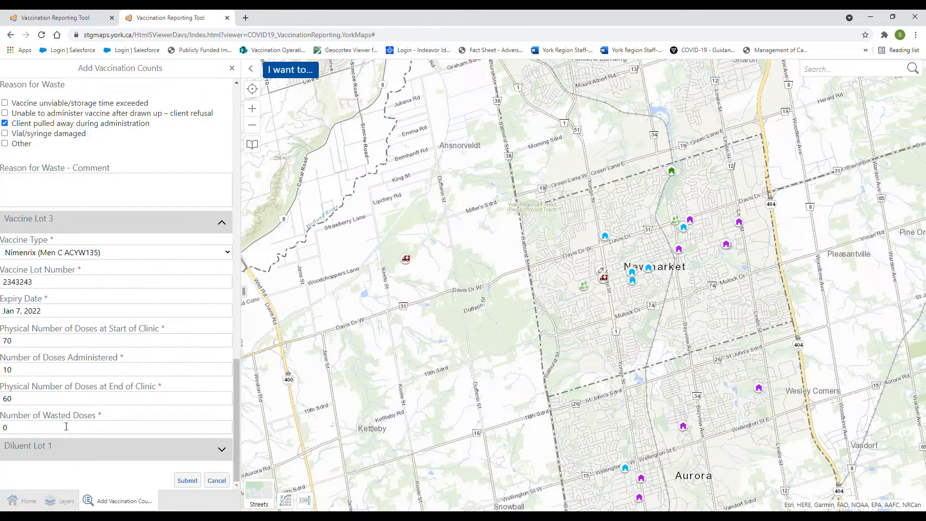
left_click(66, 462)
scroll(94, 340, "down", 3)
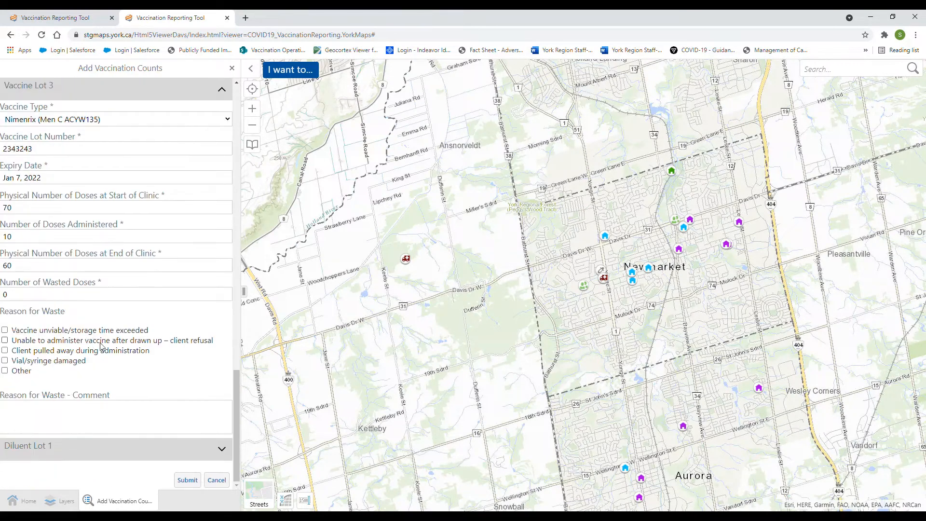
Reopen Diluent Lot 1 and re-enter lot 034234 with expiry Nov 25, 2021.
left_click(67, 451)
scroll(87, 334, "down", 3)
type("034234")
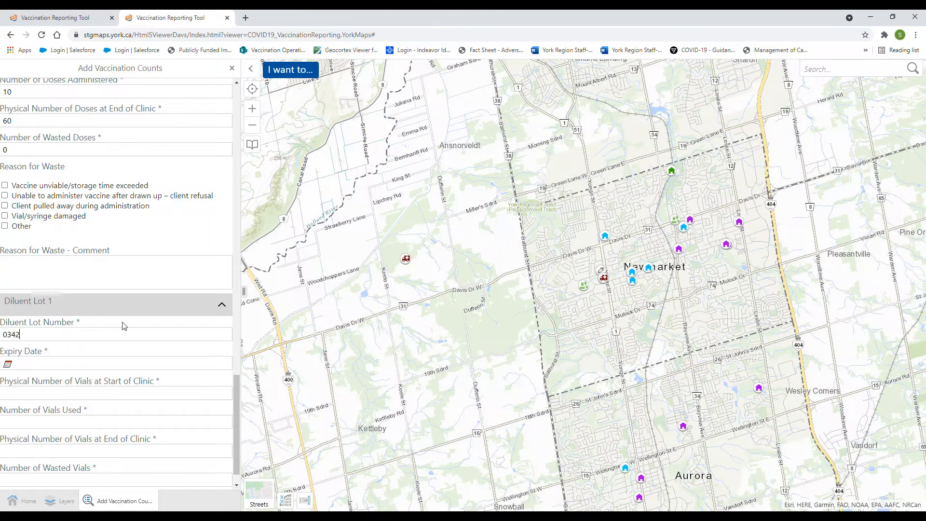
left_click(97, 364)
left_click(131, 438)
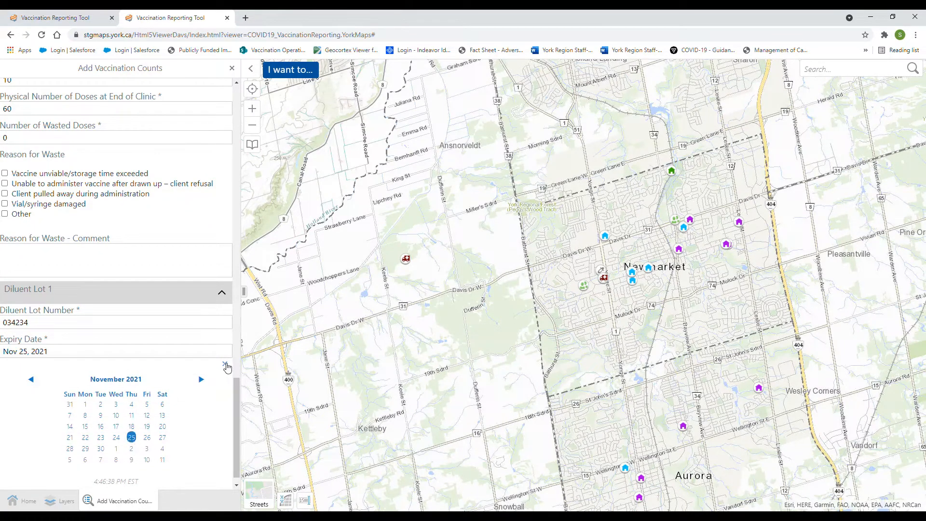
left_click(225, 364)
Enter diluent vials 43 at start, 2 used, 41 at end, 0 wasted, and submit the report.
left_click(91, 381)
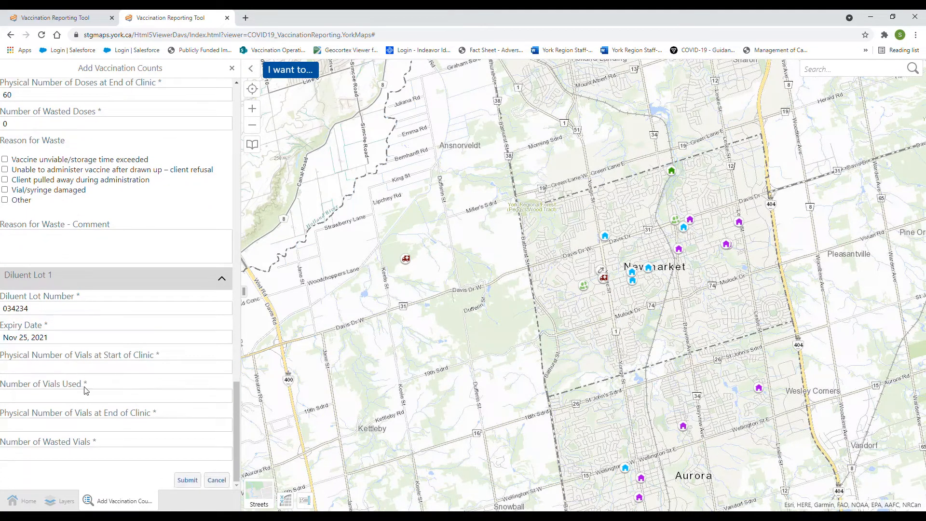
type("43")
left_click(95, 399)
type("2")
left_click(67, 428)
type("41")
left_click(75, 455)
type("0")
left_click(188, 480)
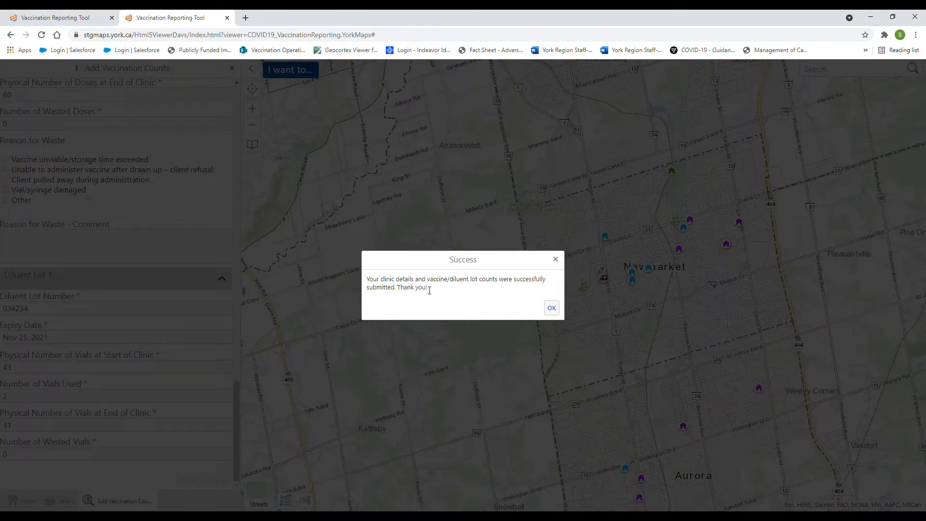
Dismiss the Success message to return to the Home welcome panel.
left_click(553, 309)
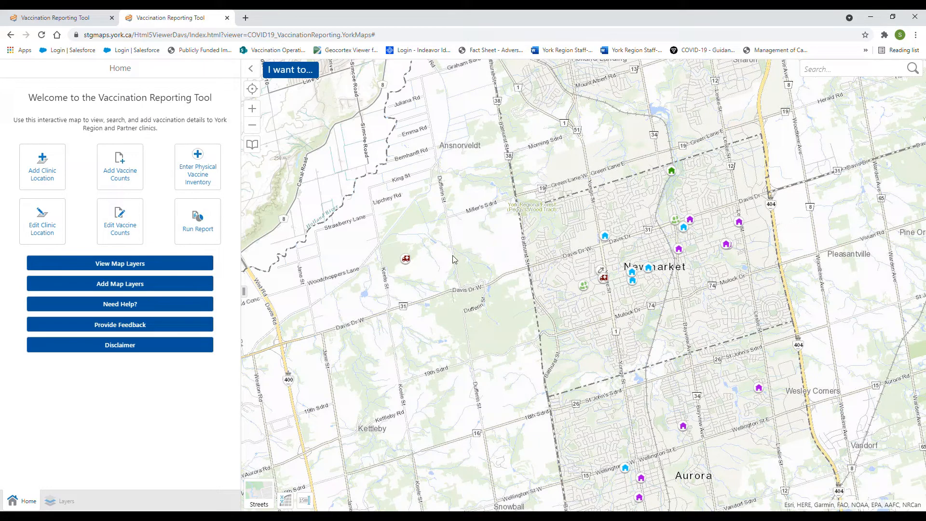
Load the November 10 RAY TWINNEY RECREATION COMPLEX report in Edit Vaccine Counts.
left_click(118, 230)
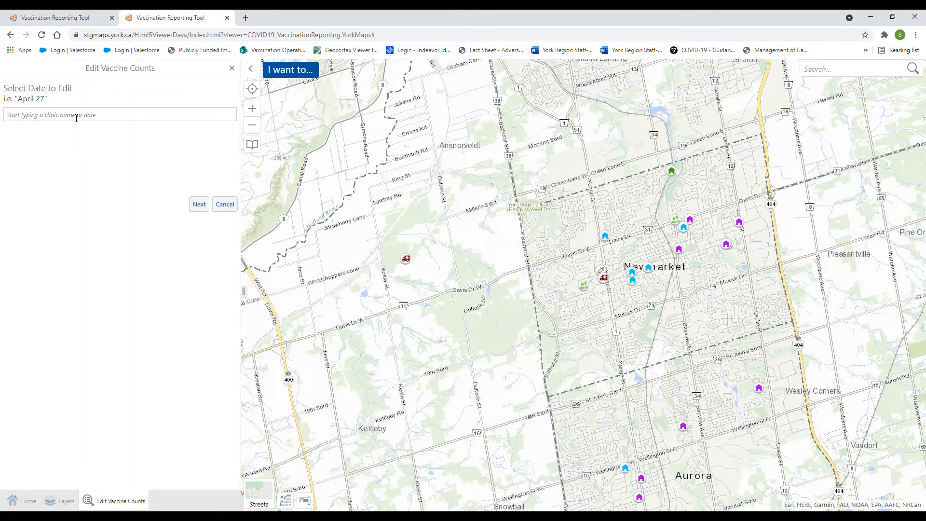
type("ray")
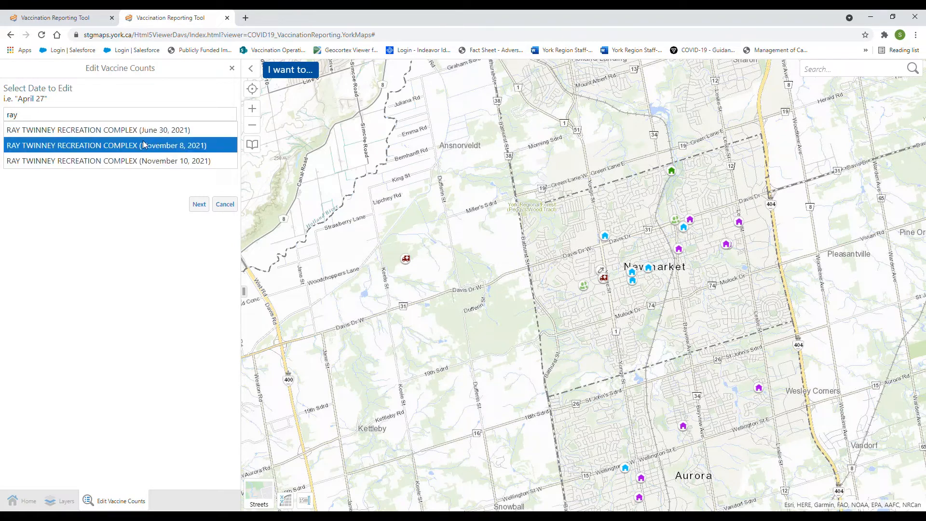
left_click(164, 162)
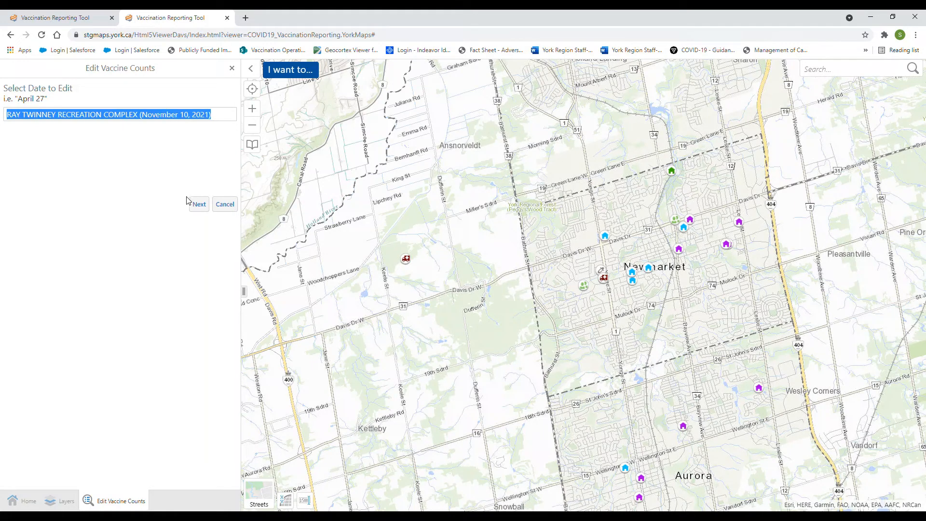
left_click(195, 207)
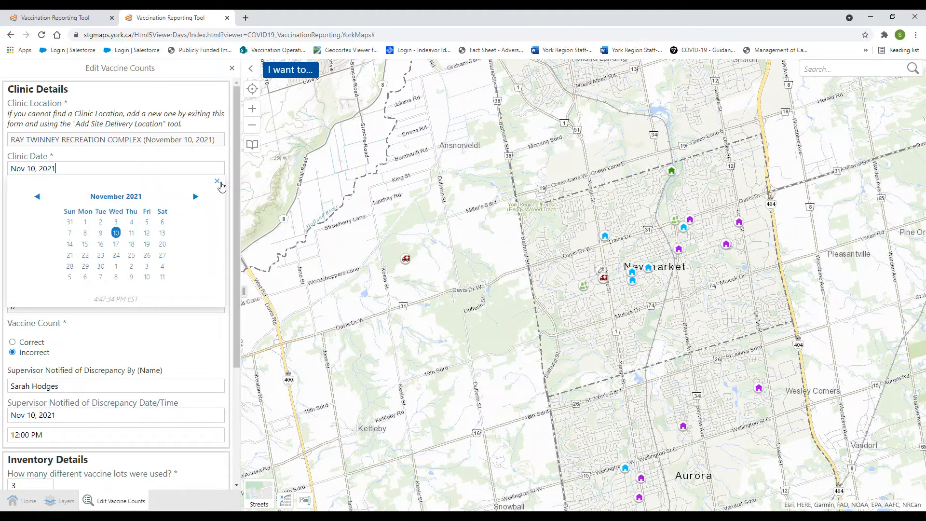
left_click(218, 182)
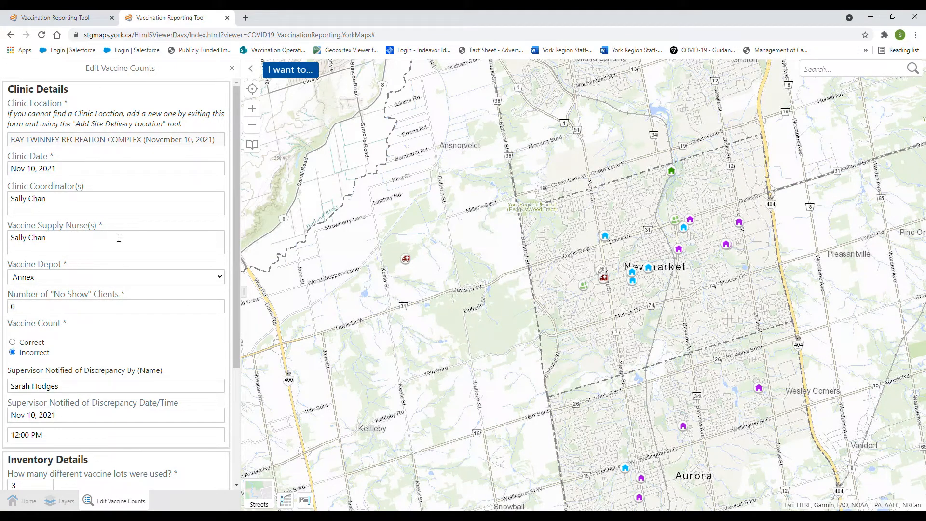
Change Vaccine Lot 2 doses administered from 53 to 10 and submit the report.
scroll(145, 290, "down", 3)
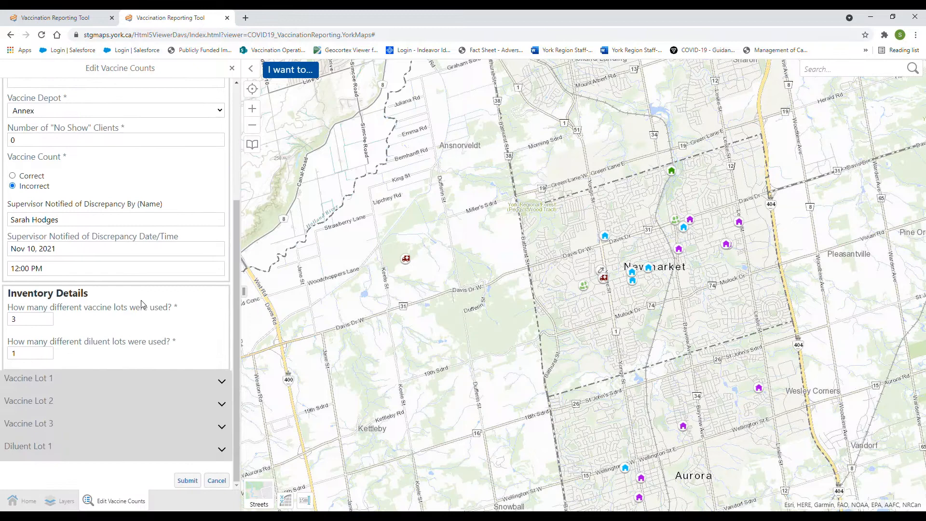
left_click(68, 407)
scroll(87, 344, "down", 3)
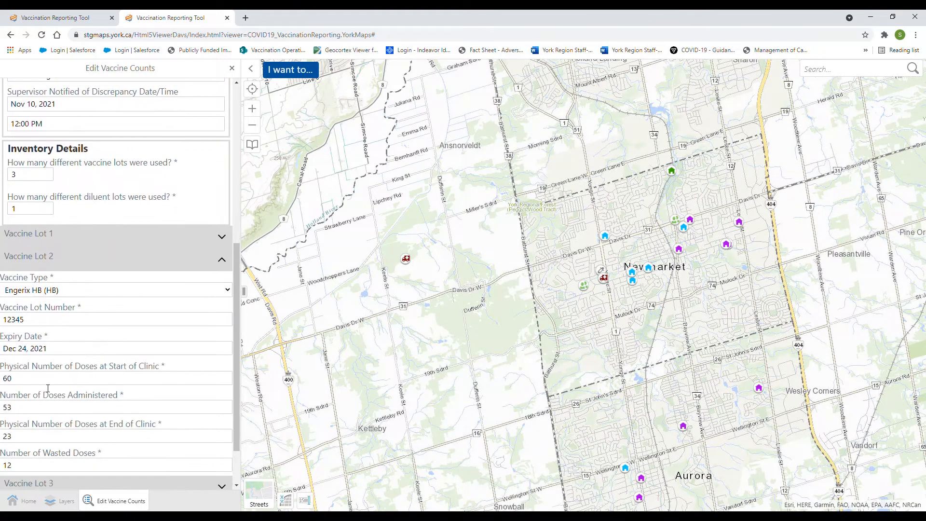
double_click(28, 409)
key("BackSpace")
type("10")
scroll(156, 348, "down", 2)
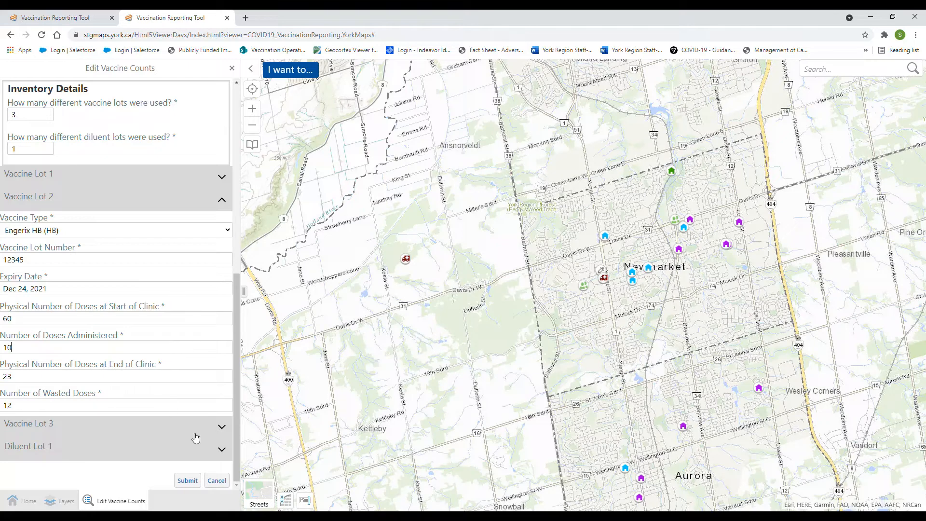
left_click(187, 480)
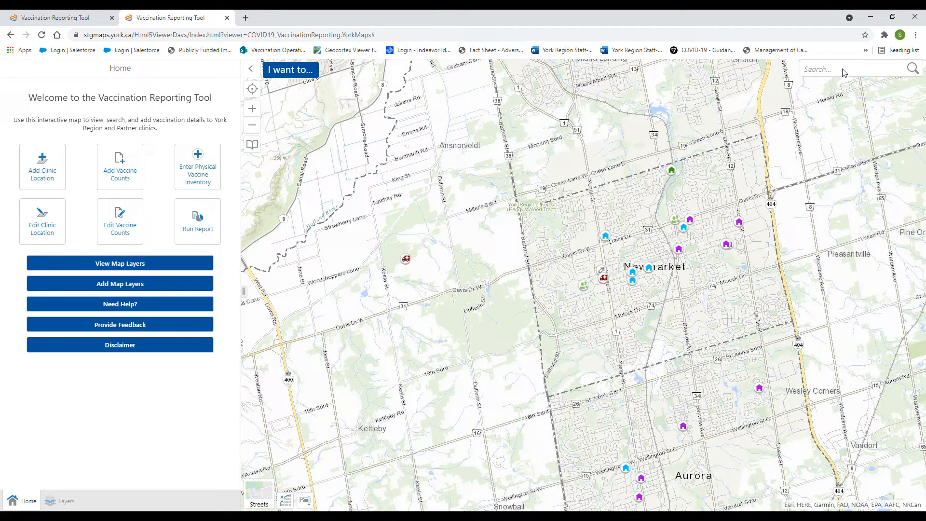
Search the map for 'ray' and open RAY TWINNEY RECREATION COMPLEX from the Vaccine Clinic Location results.
type("ray")
key("Return")
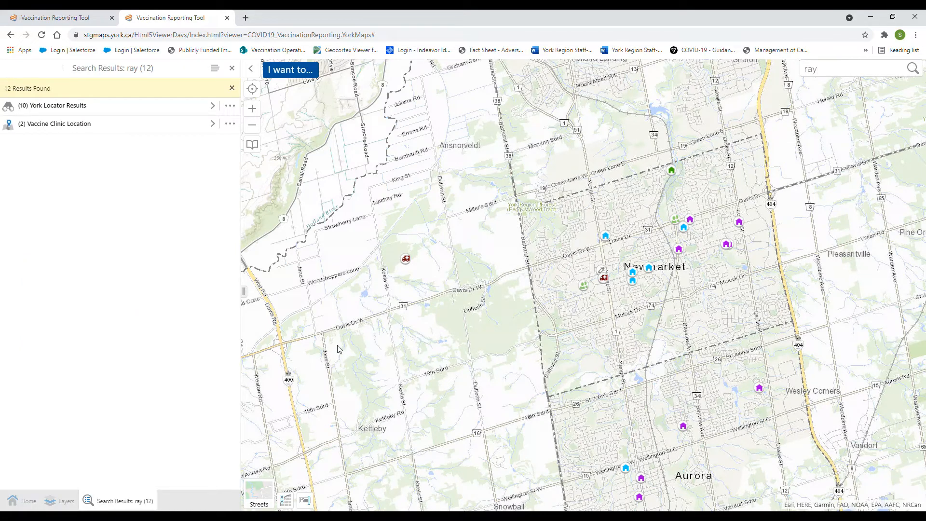
left_click(73, 127)
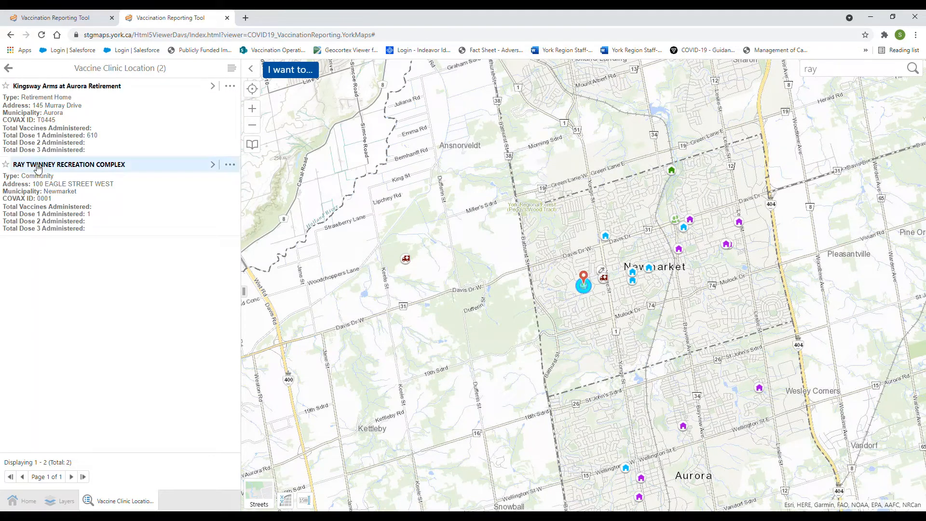
left_click(89, 169)
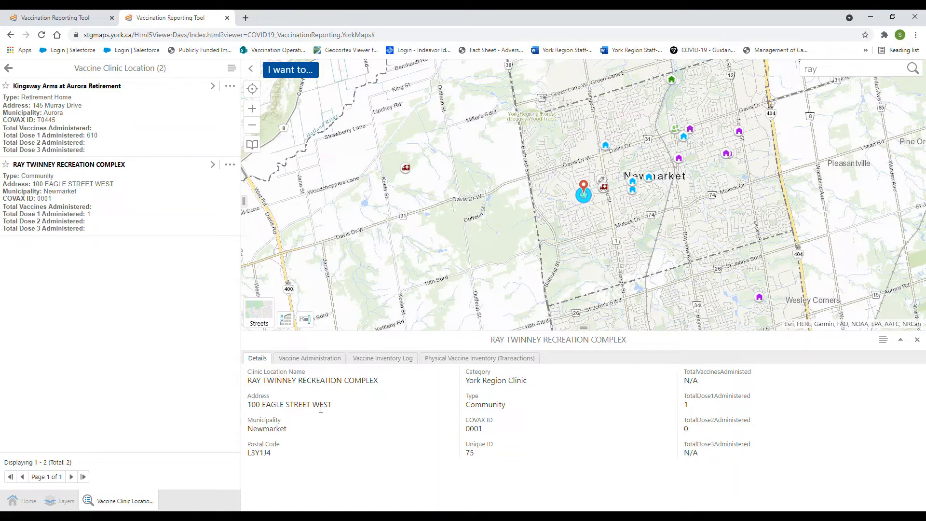
Review the clinic's Vaccine Administration records and Vaccine Inventory Log entries.
left_click(314, 359)
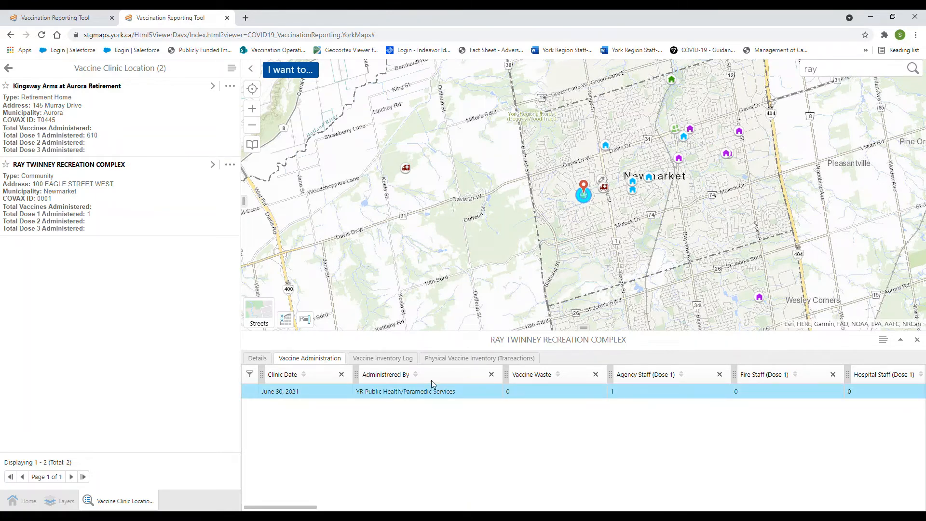
left_click(367, 362)
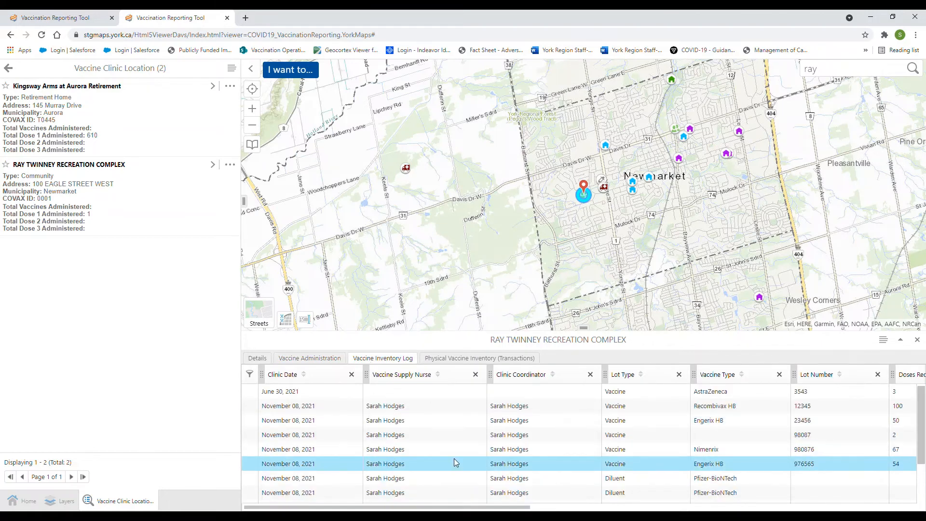
scroll(377, 439, "down", 1)
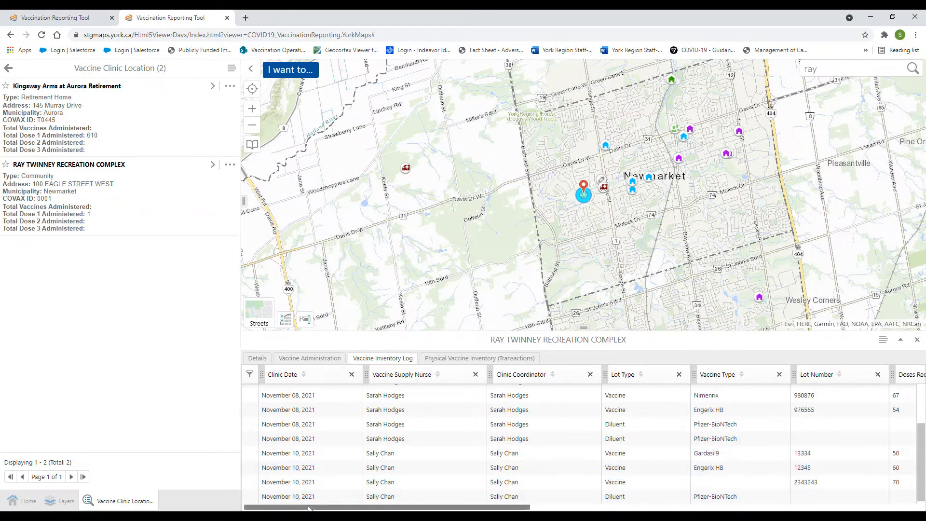
left_click_drag(309, 507, 251, 510)
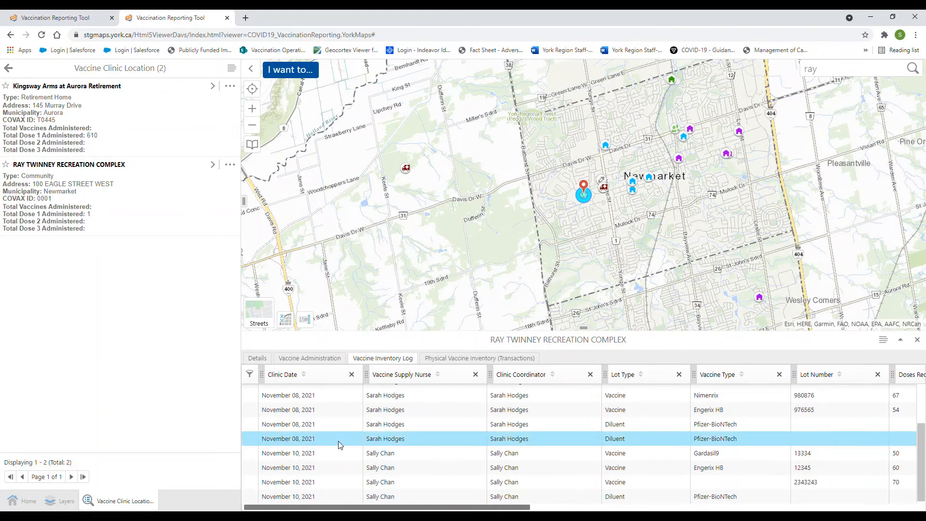
Show the Physical Vaccine Inventory transactions: Feb 20, 2021, 60 doses delivered, 0 wasted.
scroll(335, 427, "up", 1)
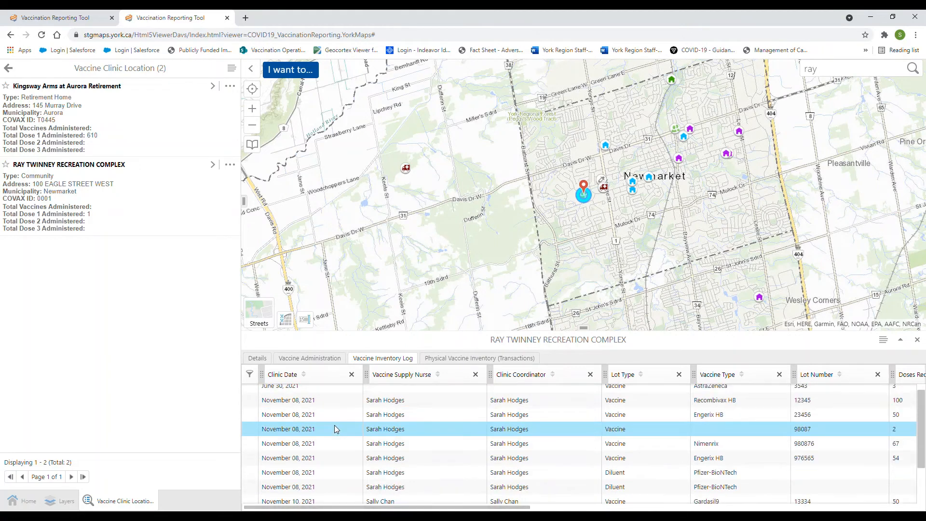
scroll(336, 429, "up", 1)
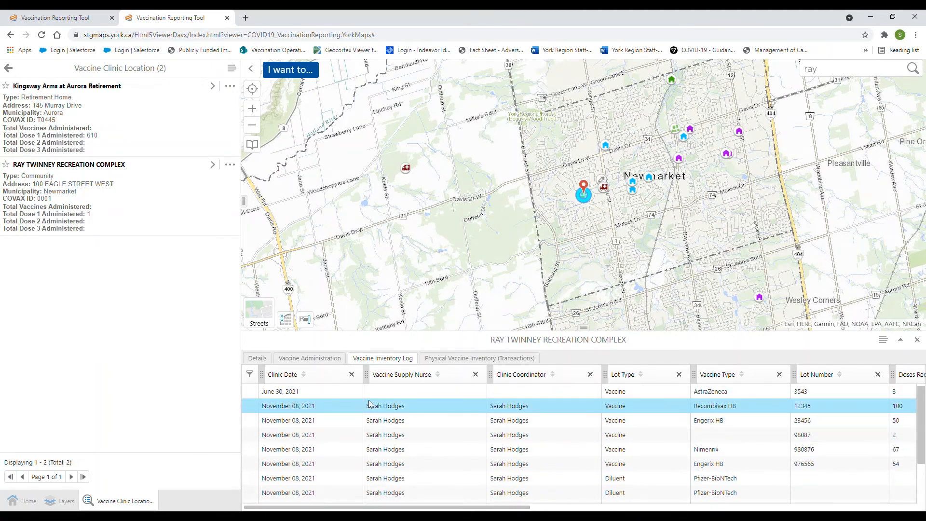
left_click(478, 360)
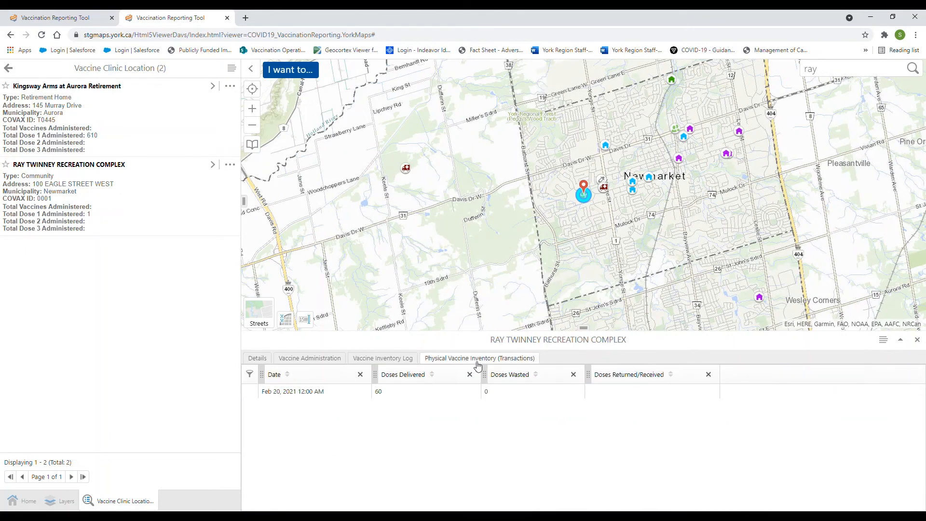